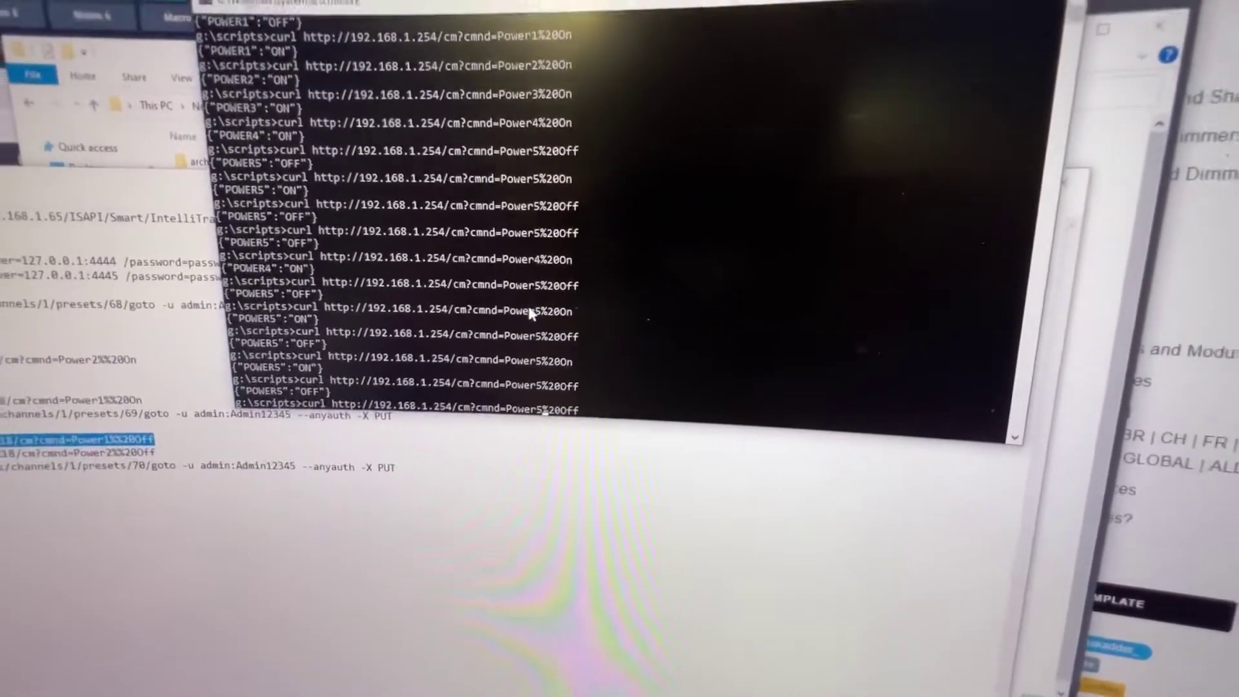
# Edit the recalled curl command to toggle relay Power1 on and then off
pyautogui.press('Delete')
pyautogui.write('1')
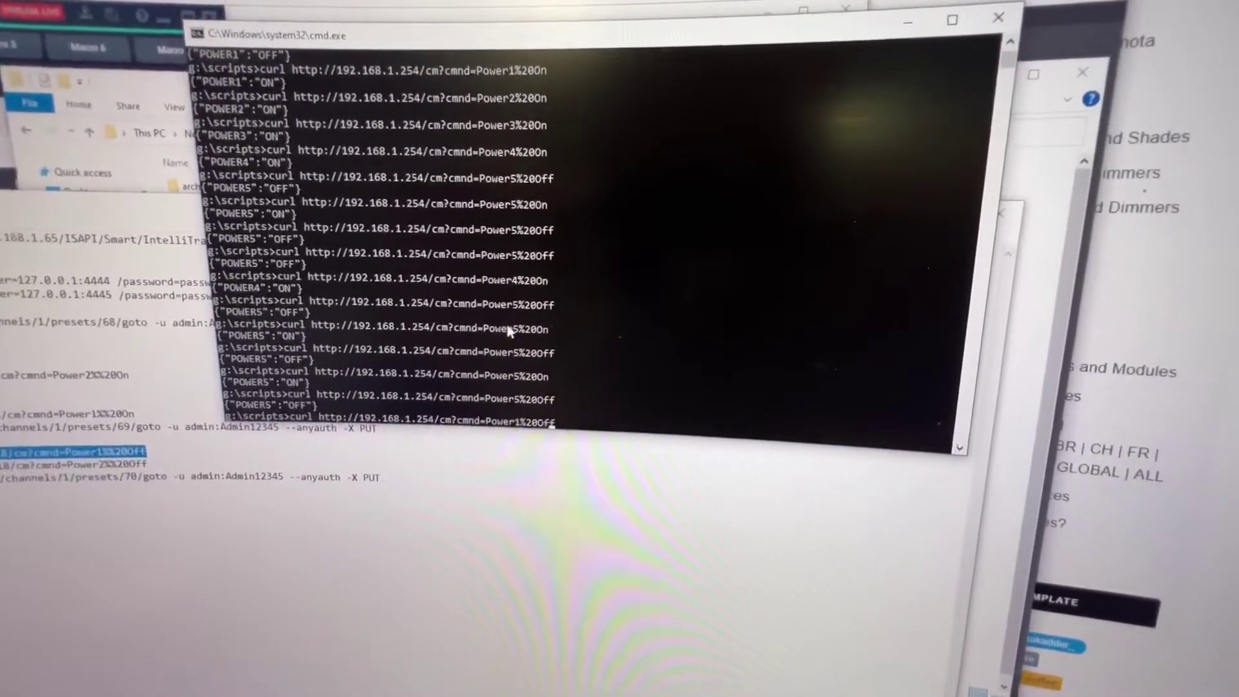
pyautogui.press('BackSpace')
pyautogui.press('BackSpace')
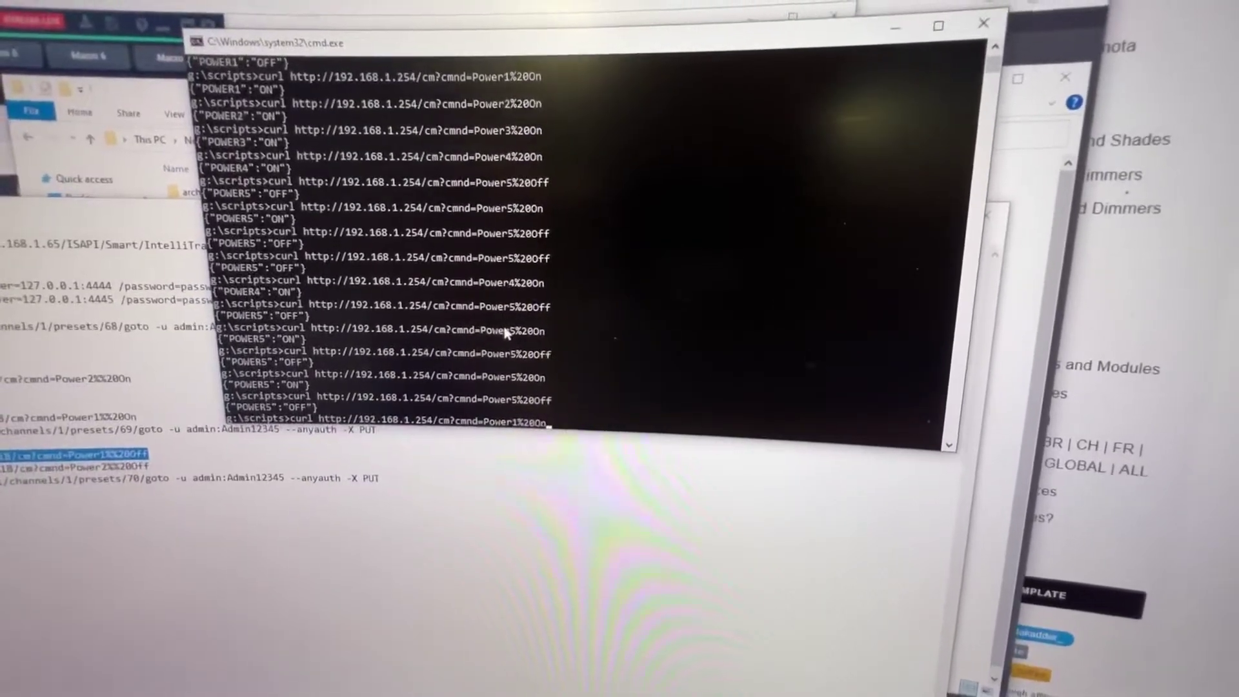
pyautogui.write('n')
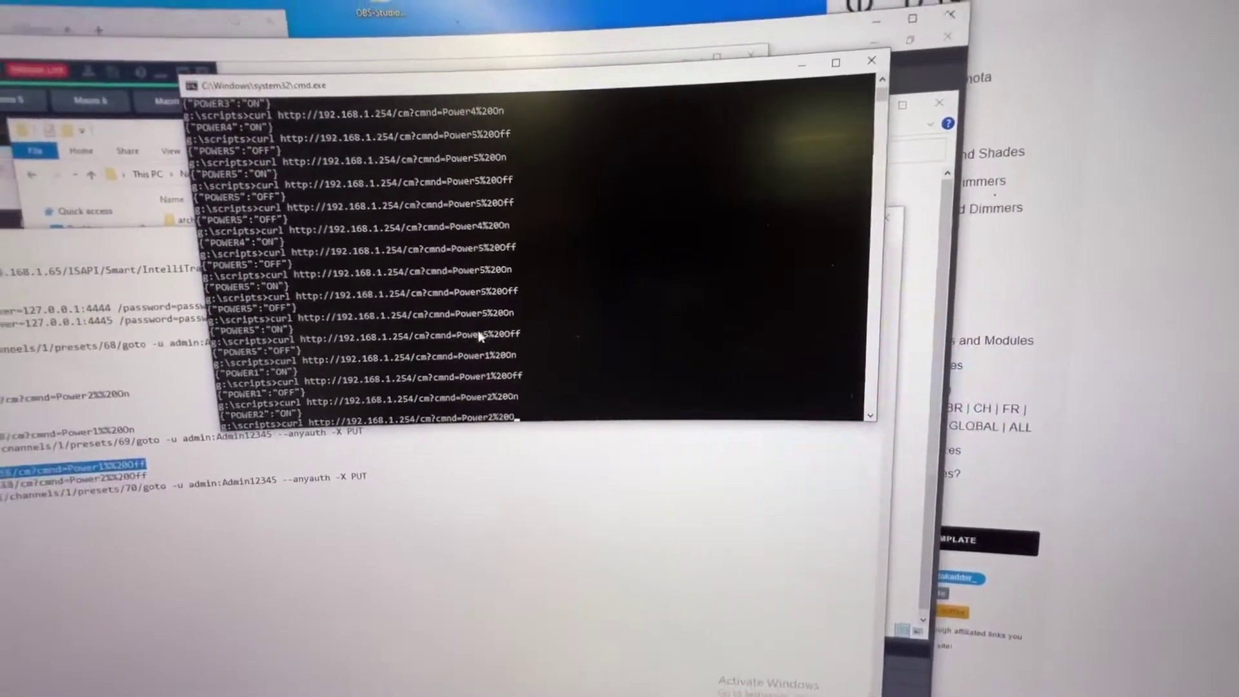
pyautogui.write('ff')
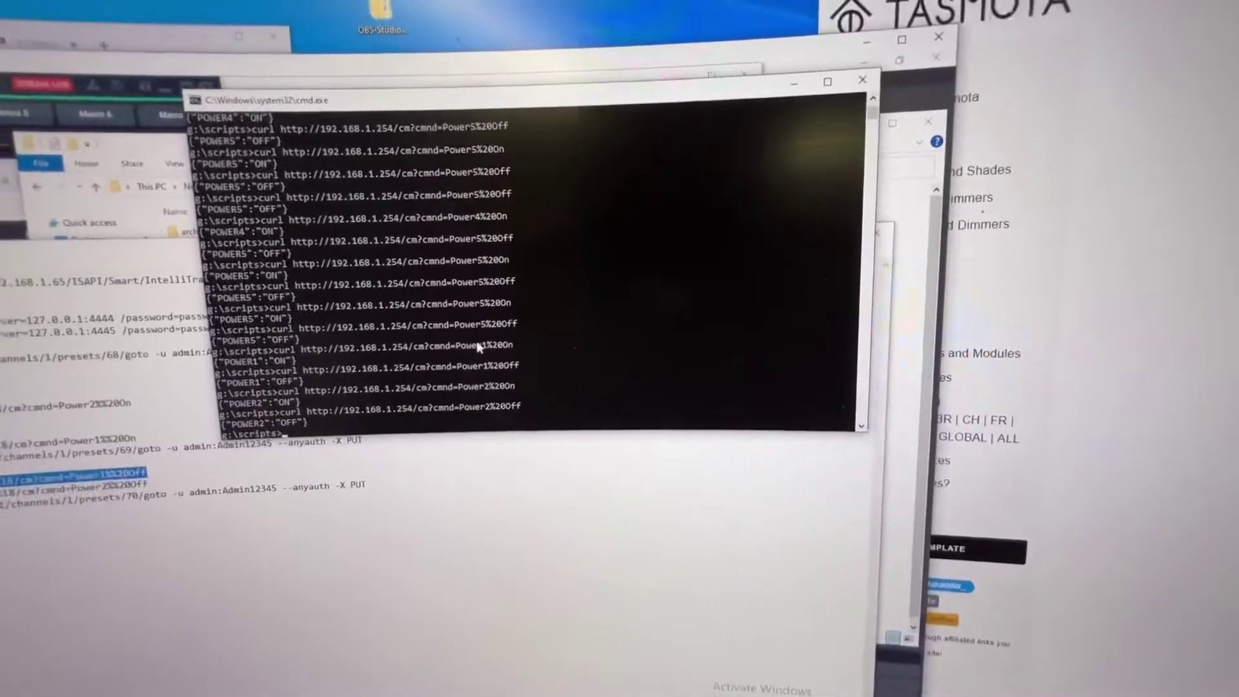
# Run the curl command Power2%20Off, getting the reply POWER2 OFF
pyautogui.press('Return')
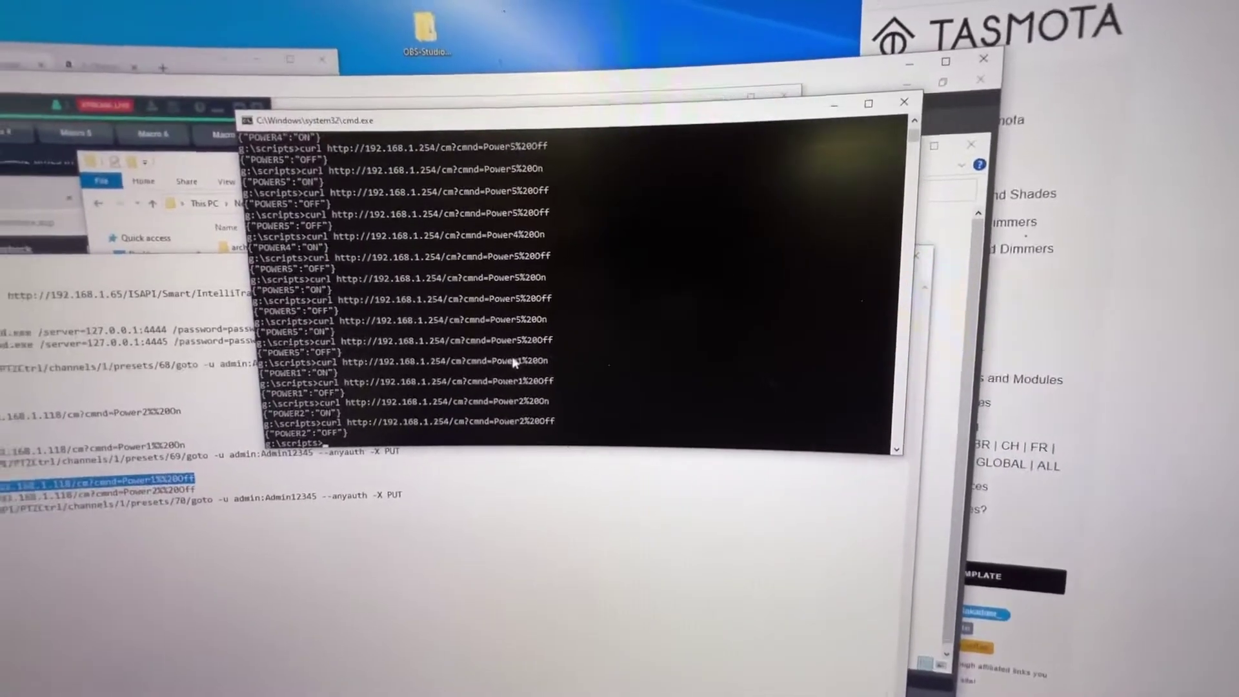